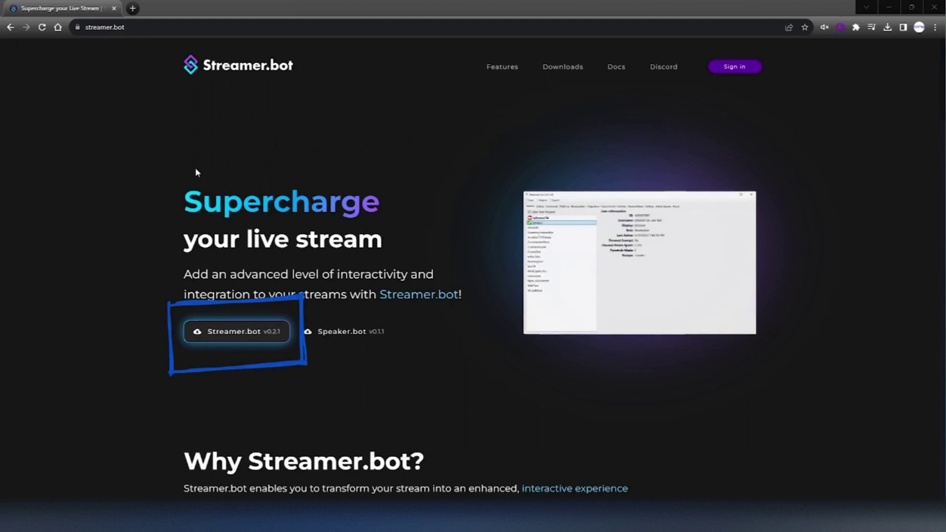
# Download the Streamer.bot v0.2.1 zip from the homepage download button.
pyautogui.click(248, 341)
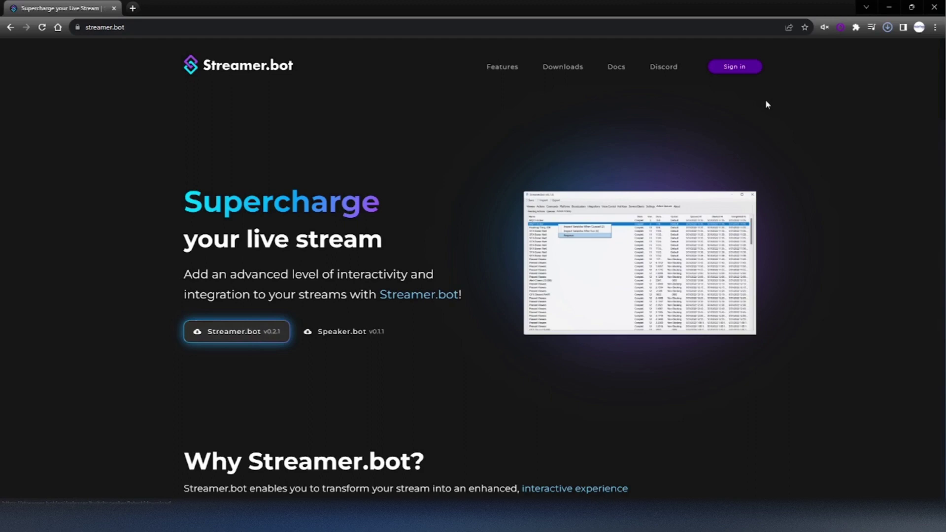
# Hide the browser and open the Streamer.bot-x64-0.2.1 zip in Downloads to browse its files.
pyautogui.click(890, 7)
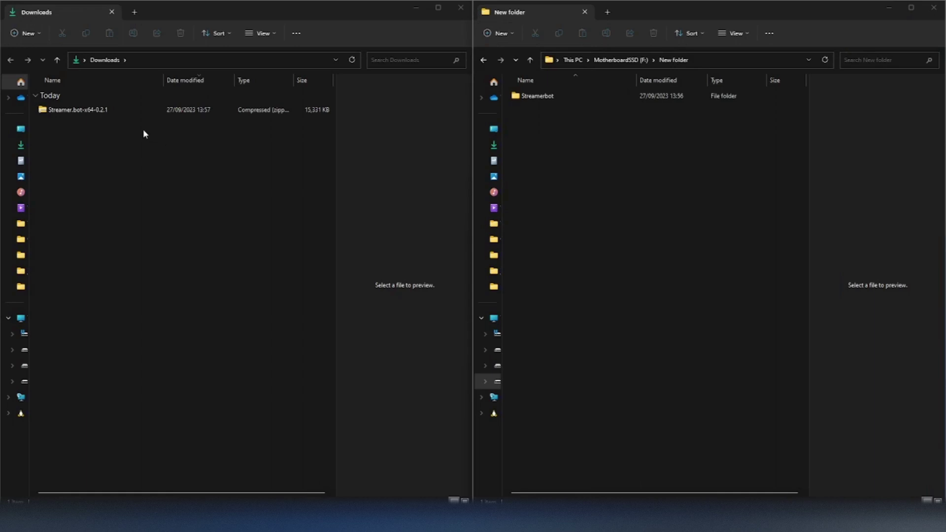
pyautogui.click(85, 110)
pyautogui.doubleClick(109, 112)
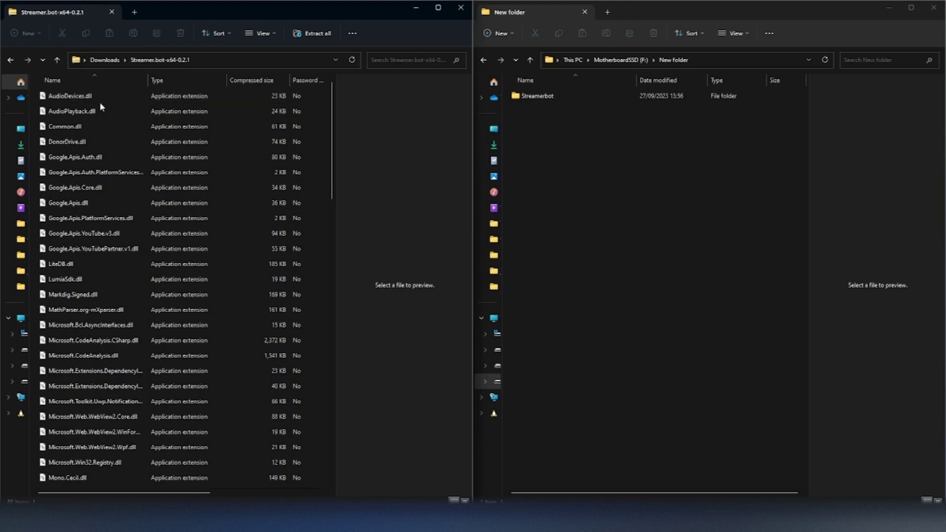
# Open the empty Streamerbot folder and drag all 89 zip files into it.
pyautogui.doubleClick(564, 96)
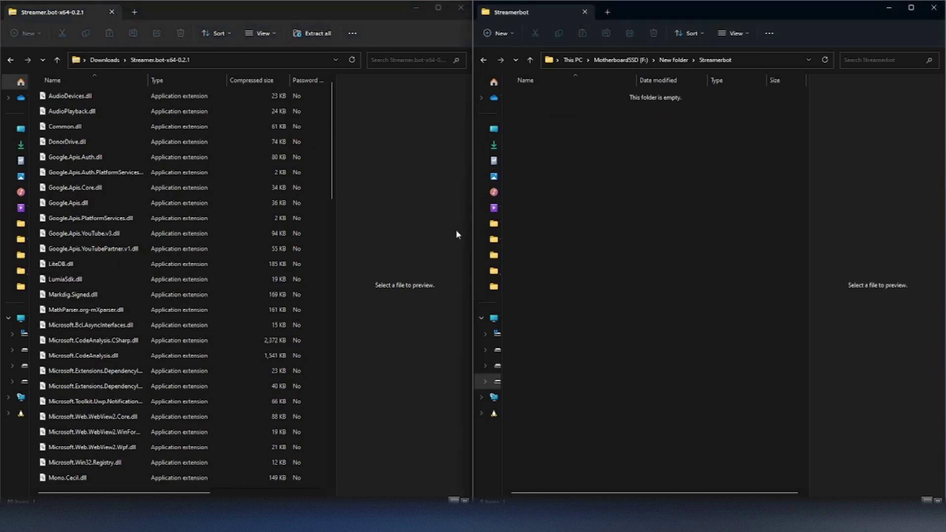
pyautogui.click(99, 225)
pyautogui.hotkey('ctrl', 'a')
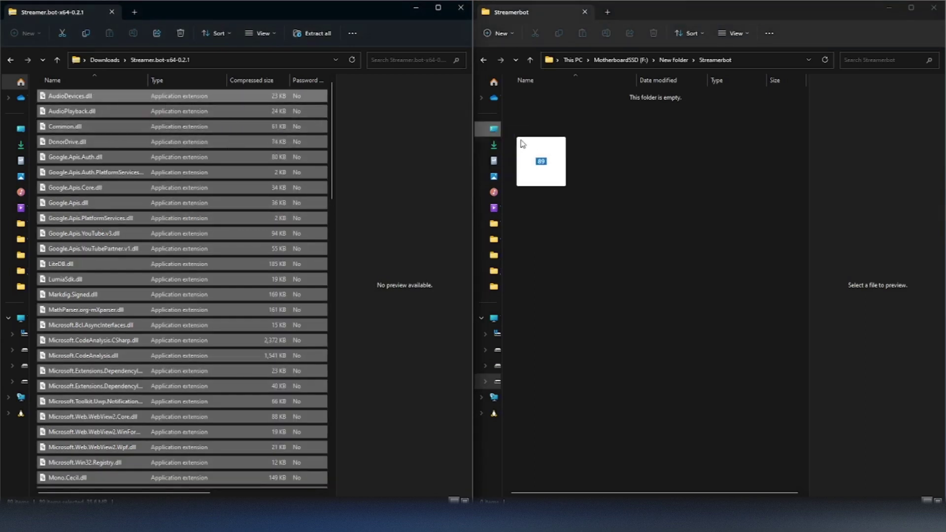
pyautogui.moveTo(89, 98); pyautogui.dragTo(621, 177)
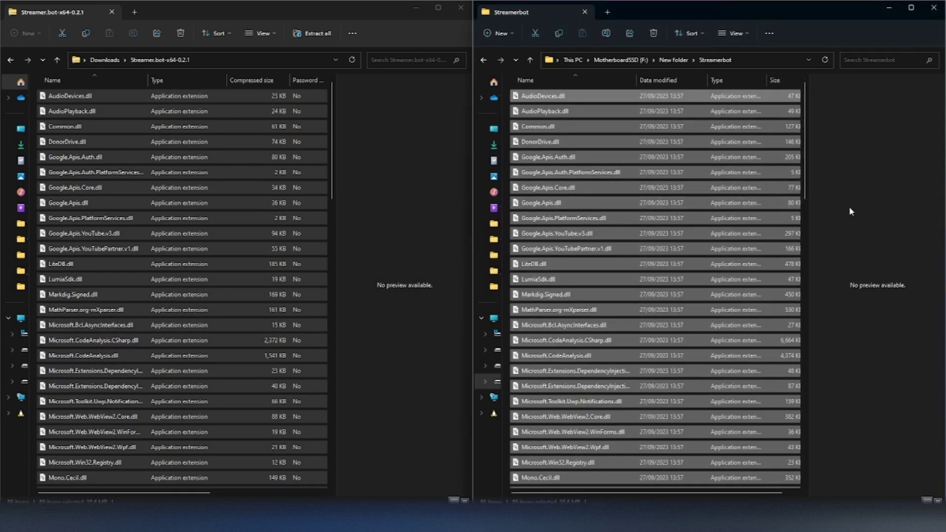
pyautogui.scroll(-1, 569, 273)
pyautogui.scroll(-8, 569, 272)
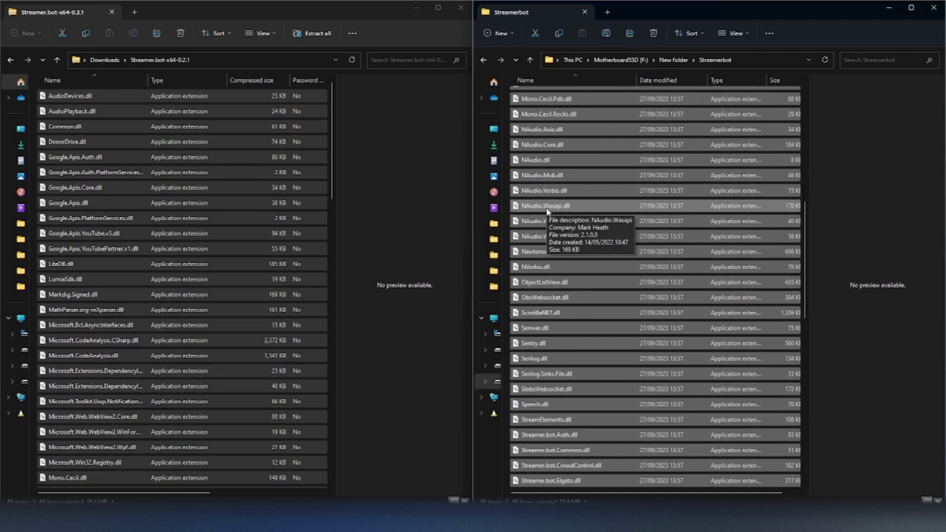
pyautogui.scroll(-5, 591, 281)
# Run the Streamer.bot application file from the Streamerbot folder.
pyautogui.click(686, 282)
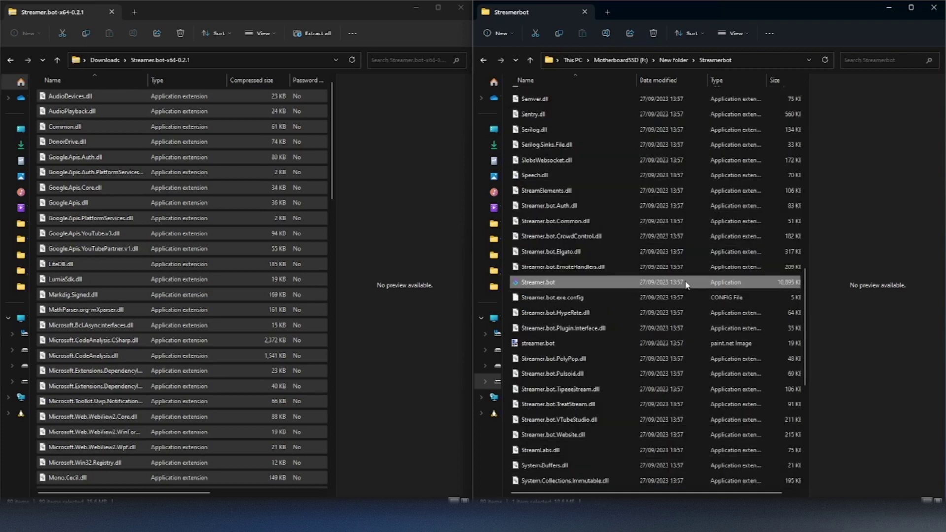
pyautogui.doubleClick(576, 285)
pyautogui.scroll(2, 575, 285)
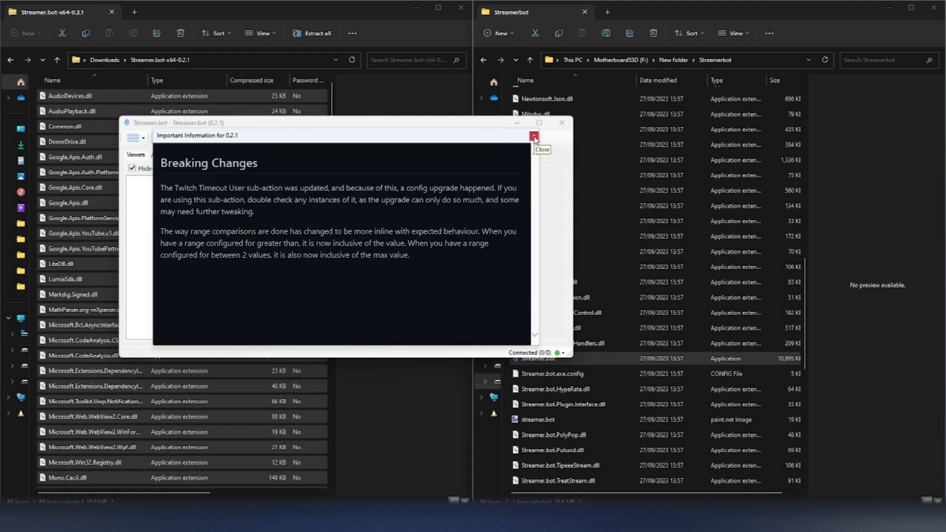
# Dismiss the 'Important Information for 0.2.1' breaking-changes window with its red X.
pyautogui.click(534, 138)
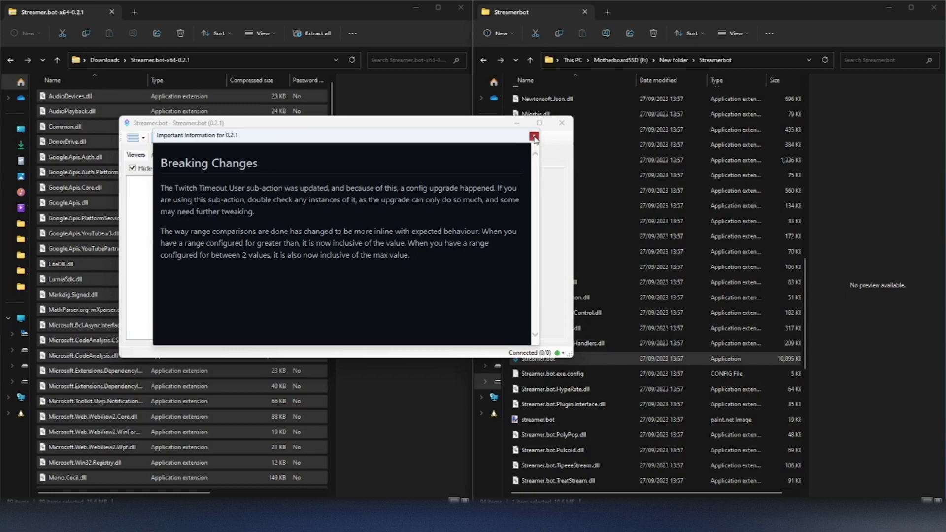